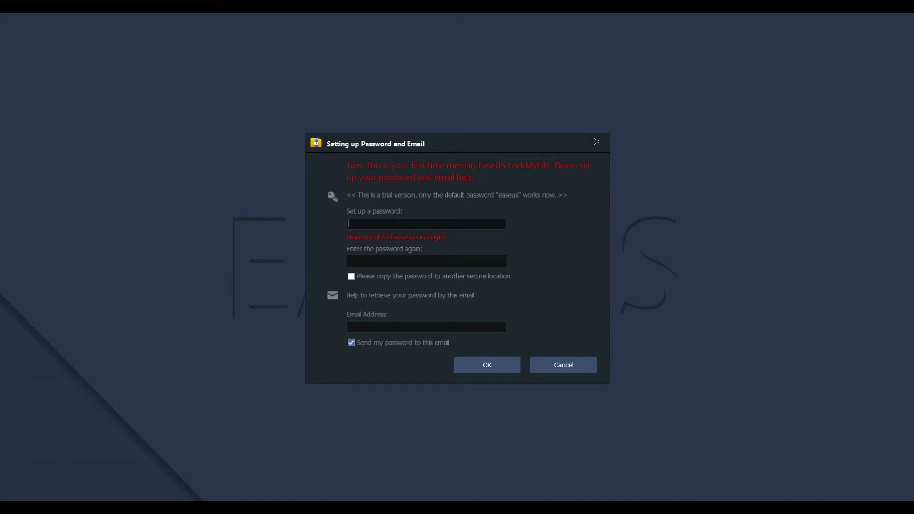
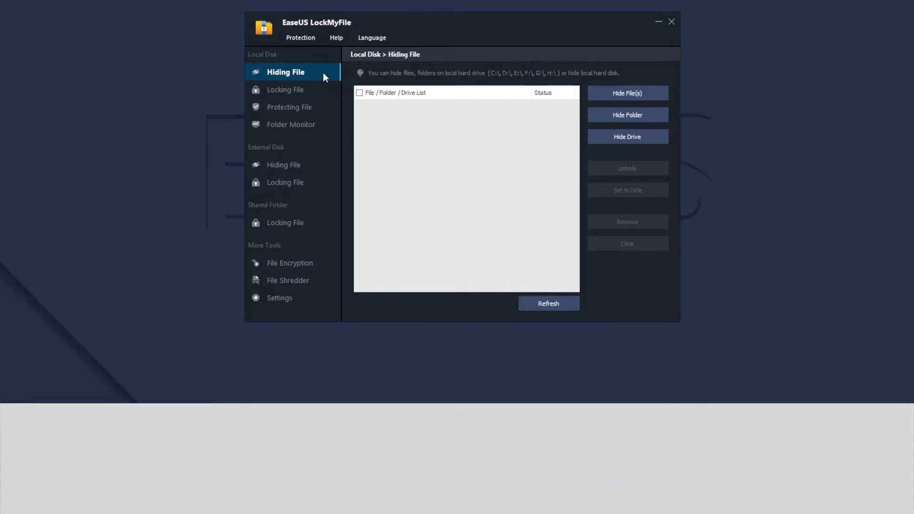
Hide 'easeus lockmyfile user guide.docx' so it is listed as Hidden.
left_click(636, 189)
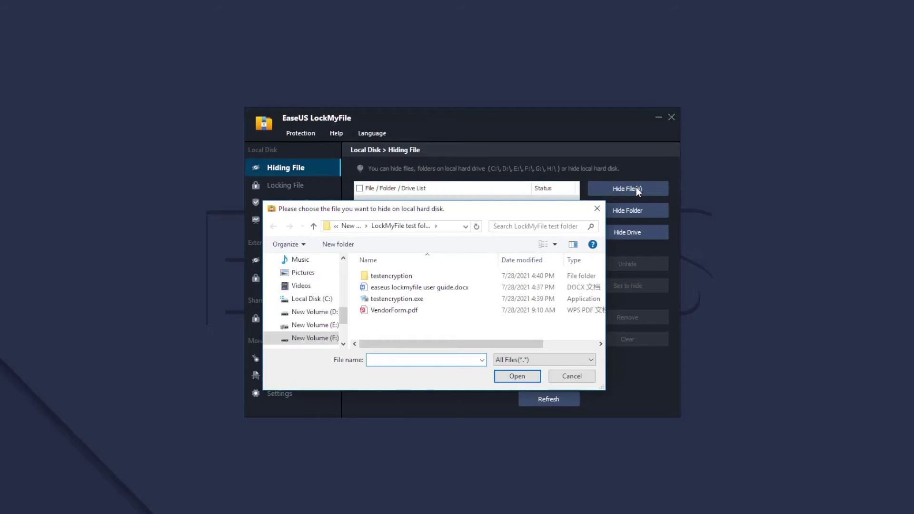
left_click(437, 290)
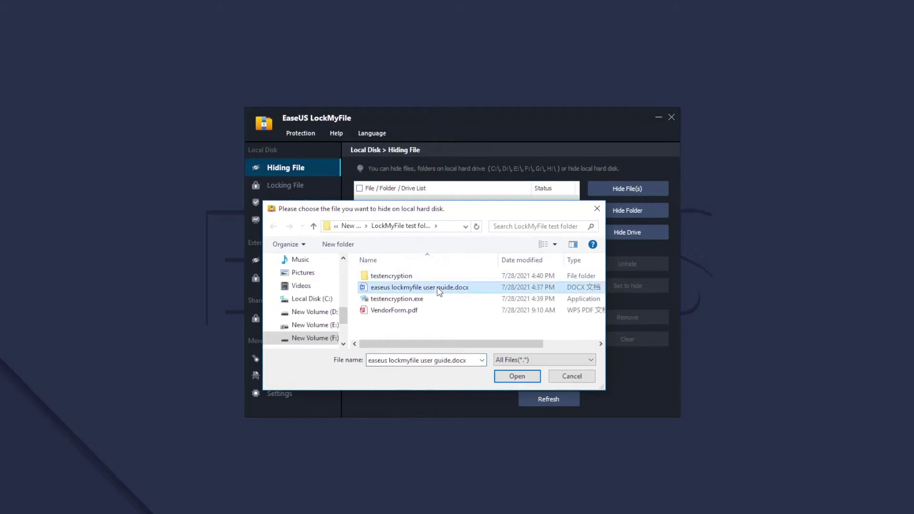
left_click(511, 373)
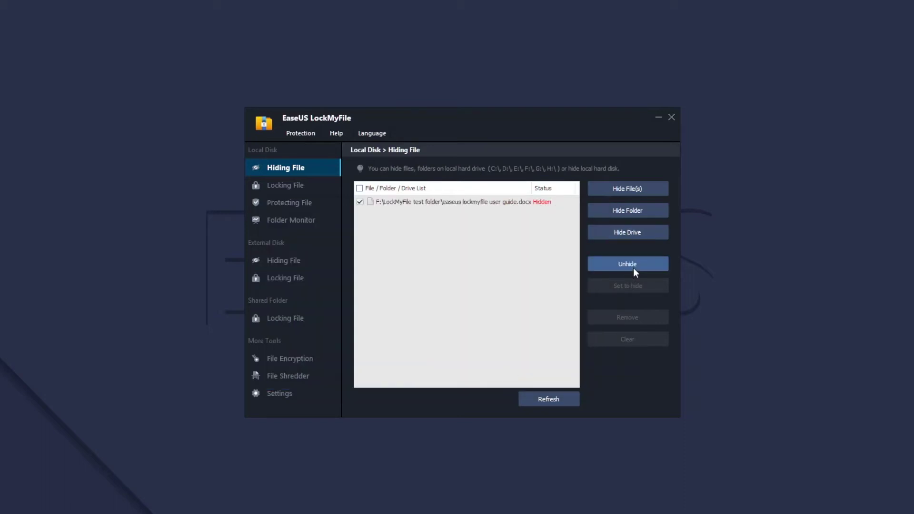
Unhide the user guide docx, returning it to Normal status.
left_click(651, 267)
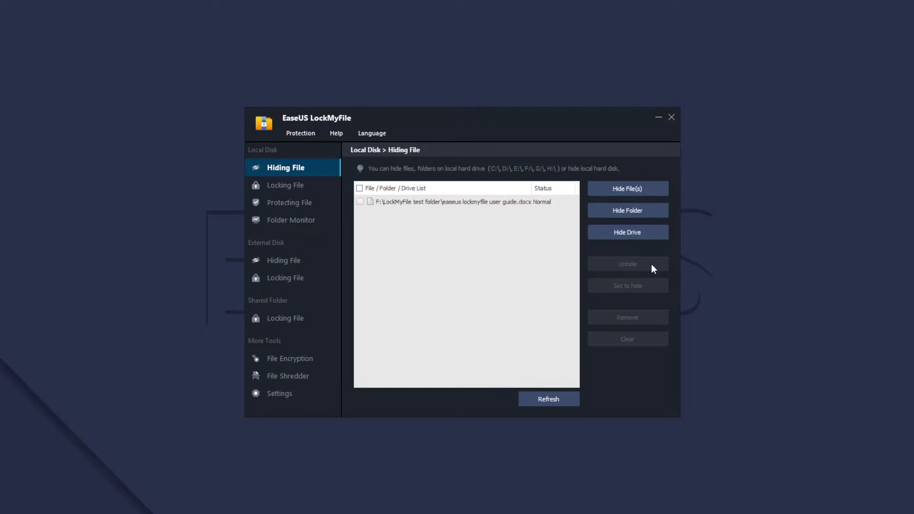
left_click(360, 203)
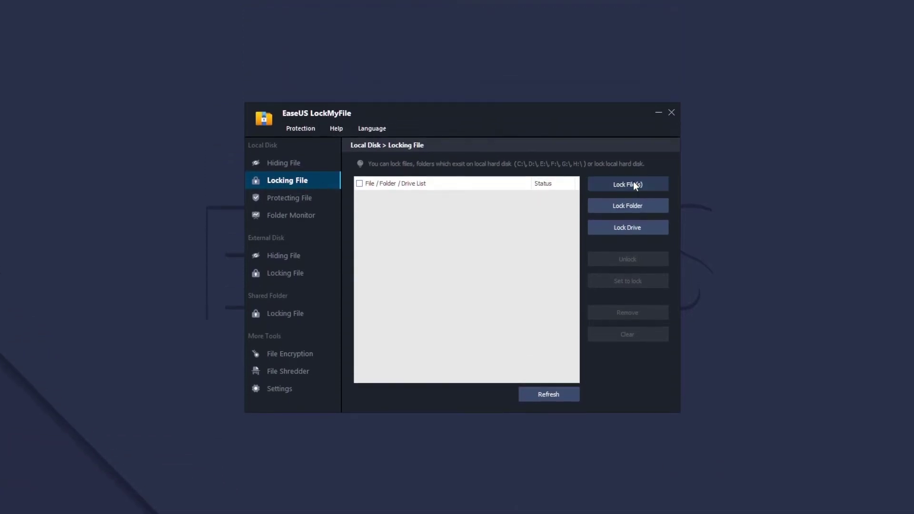
Lock 'easeus lockmyfile user guide.docx' so it requires a password.
left_click(629, 183)
left_click(451, 286)
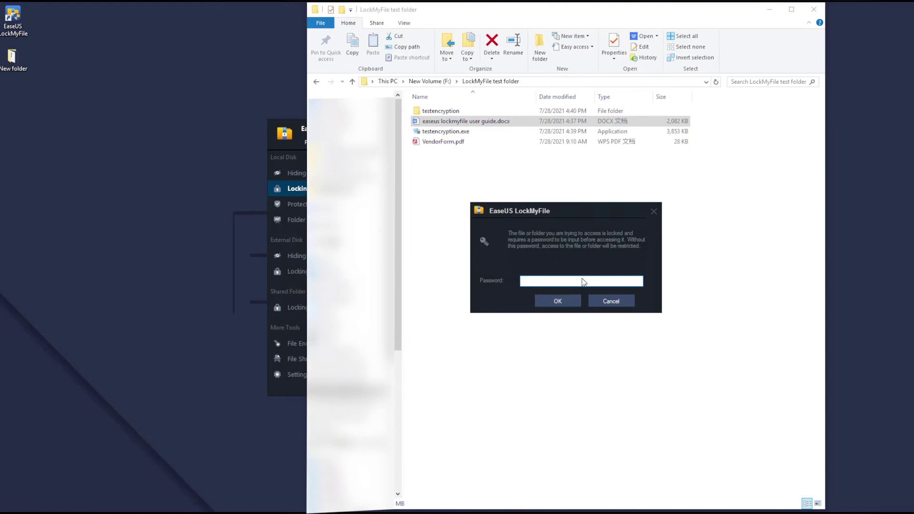
Confirm the entered password to open the locked user guide docx.
left_click(571, 302)
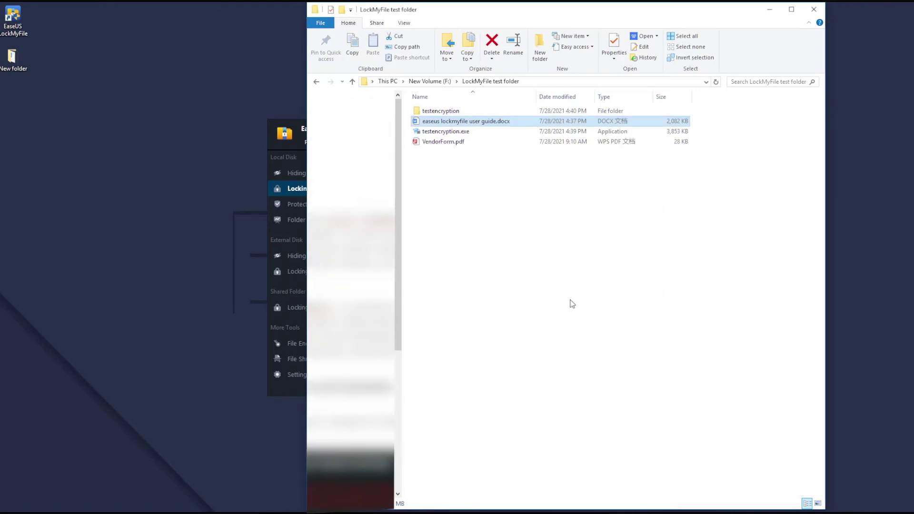